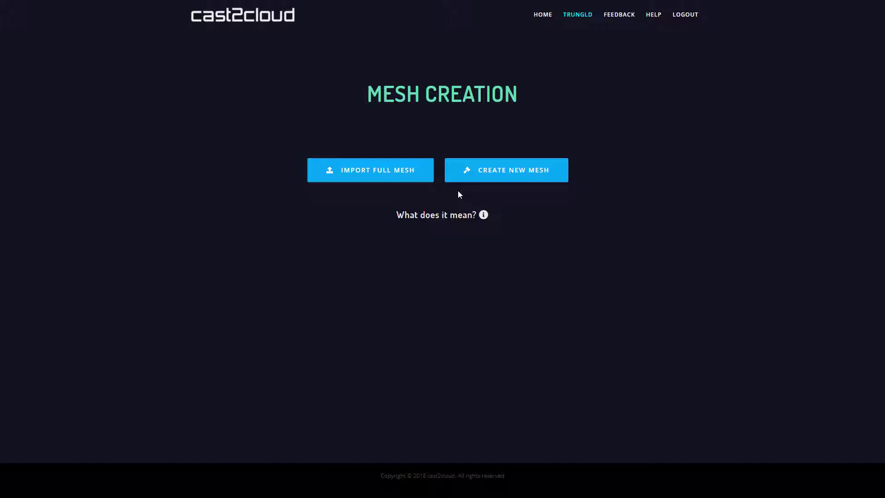
Start a new mesh from scratch and choose Rectangular cuboid as its form
{"action": "left_click", "coordinate": [411, 177]}
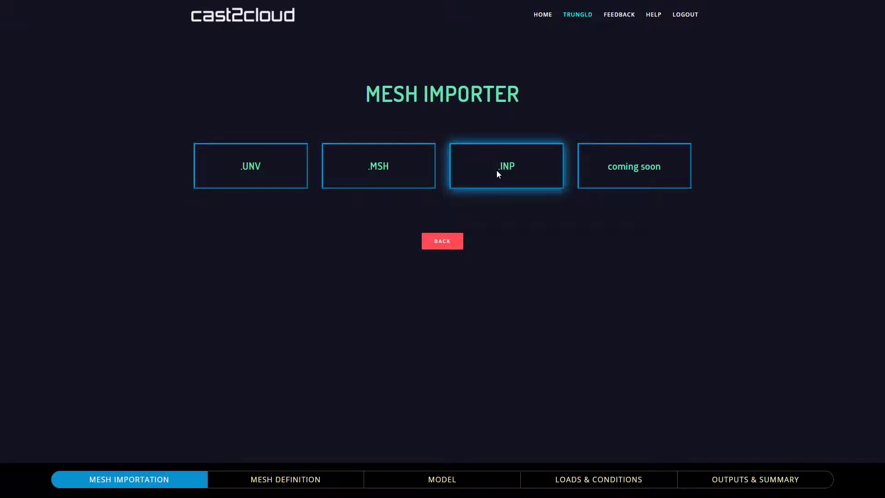
{"action": "left_click", "coordinate": [440, 241]}
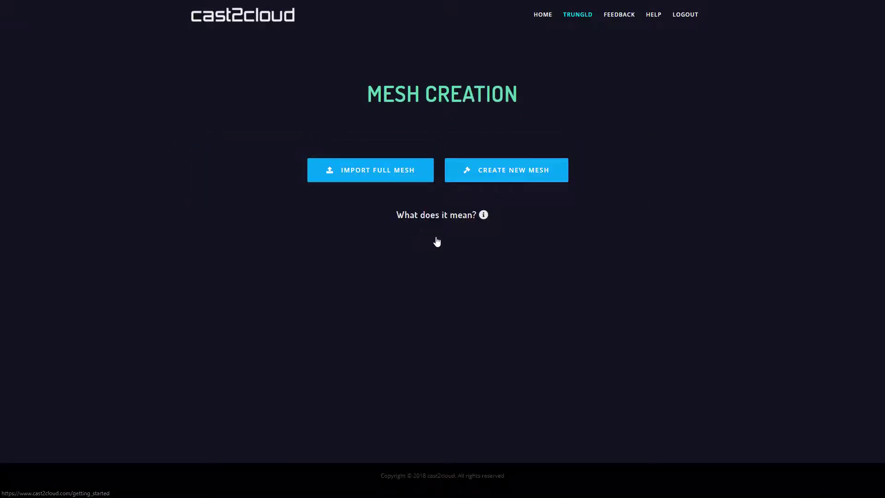
{"action": "left_click", "coordinate": [492, 178]}
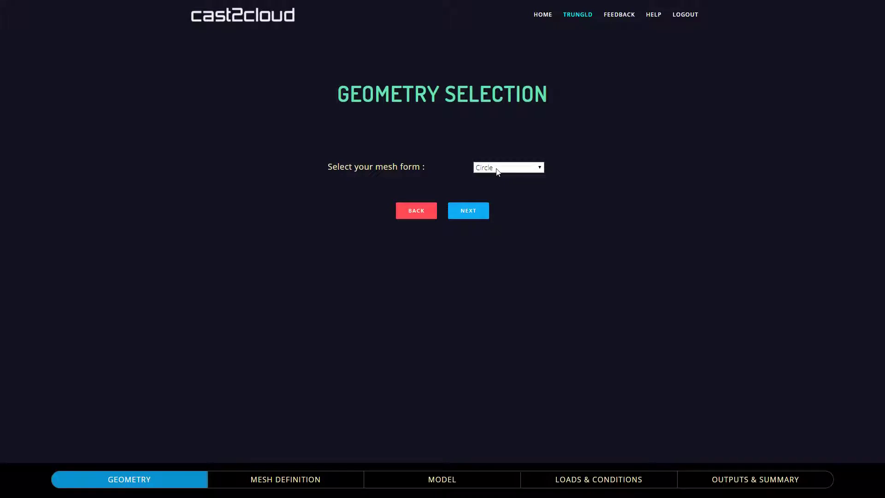
{"action": "left_click", "coordinate": [497, 171]}
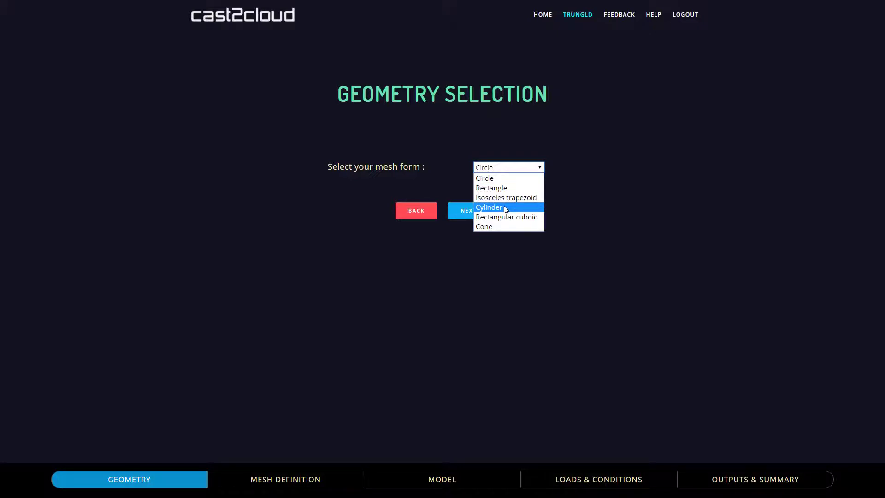
{"action": "left_click", "coordinate": [496, 240]}
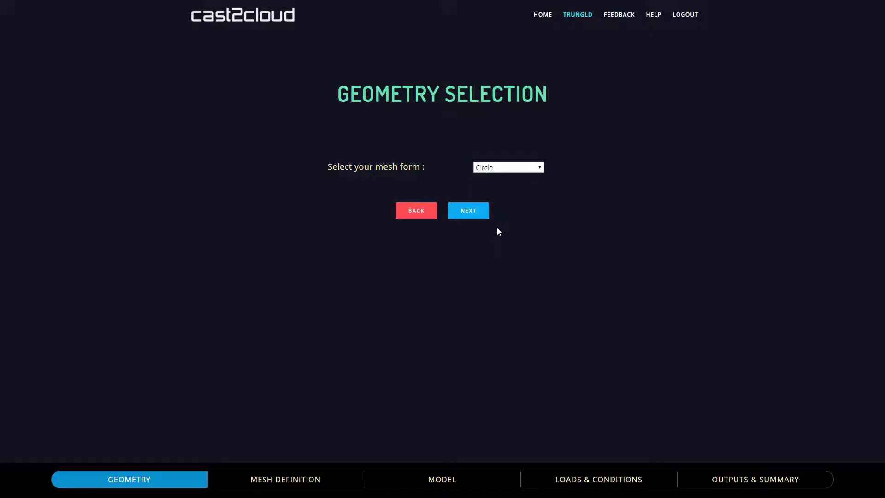
{"action": "left_click", "coordinate": [502, 169]}
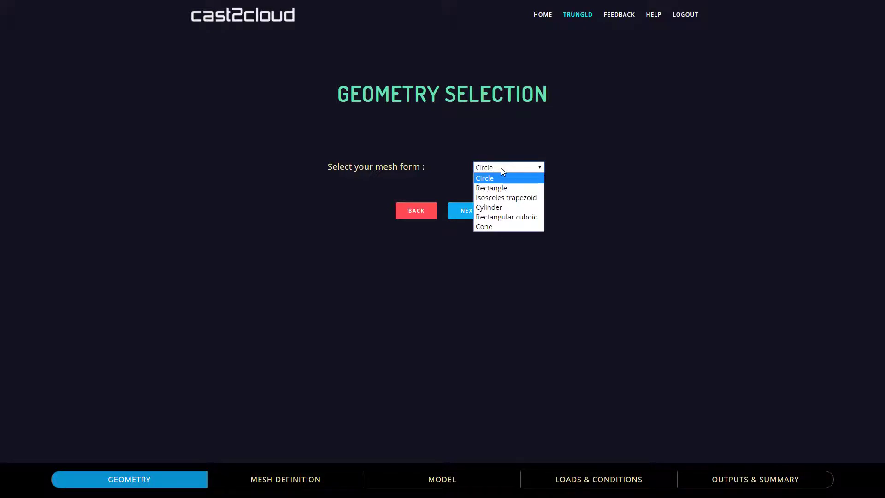
{"action": "left_click", "coordinate": [502, 216]}
{"action": "left_click", "coordinate": [464, 217]}
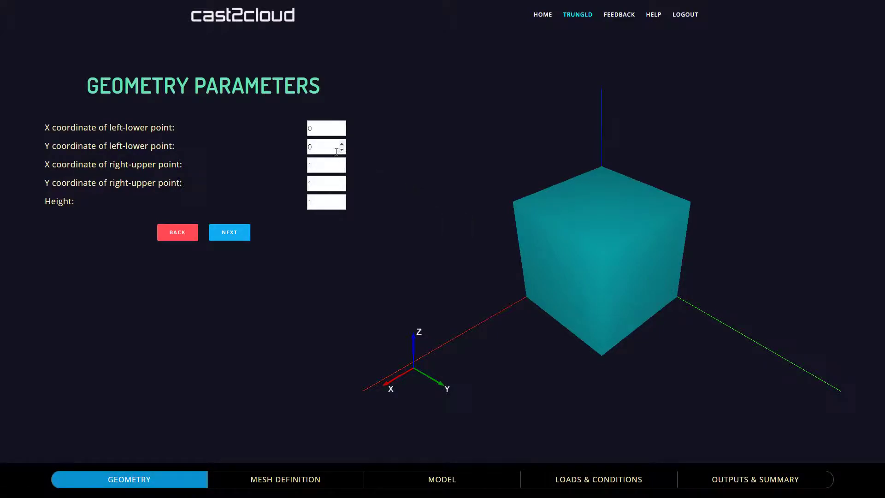
Define the cuboid with its right-upper point at X 2 and Y 0.1 and a height of 0.2, and accept the geometry
{"action": "left_click", "coordinate": [321, 145]}
{"action": "left_click", "coordinate": [322, 161]}
{"action": "left_click", "coordinate": [341, 163]}
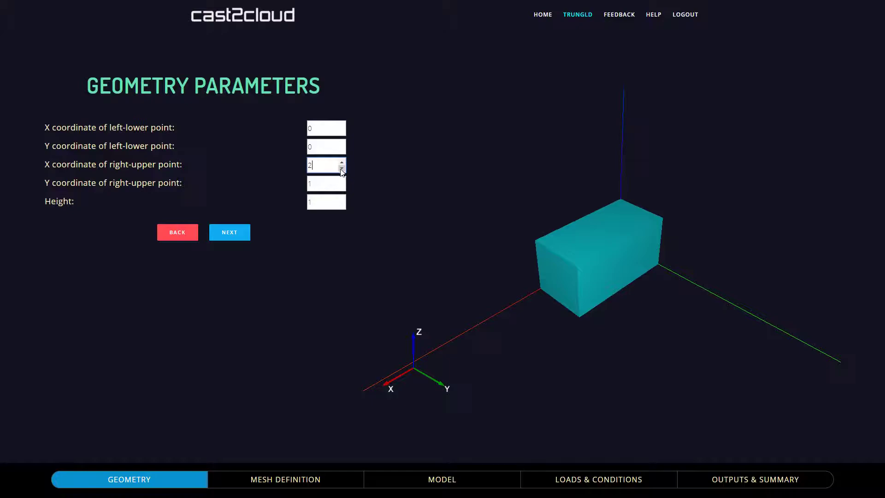
{"action": "key", "text": "Tab"}
{"action": "type", "text": "0.1"}
{"action": "left_click", "coordinate": [316, 197]}
{"action": "key", "text": "BackSpace"}
{"action": "type", "text": "4"}
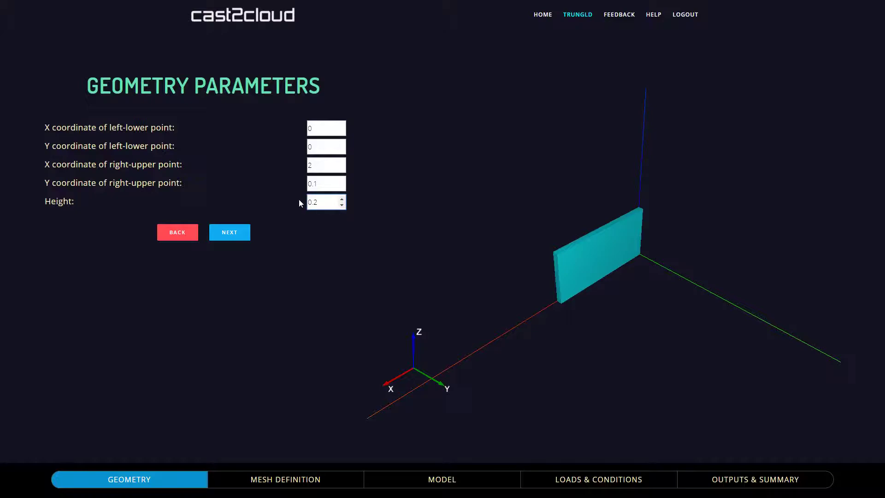
{"action": "left_click", "coordinate": [323, 184]}
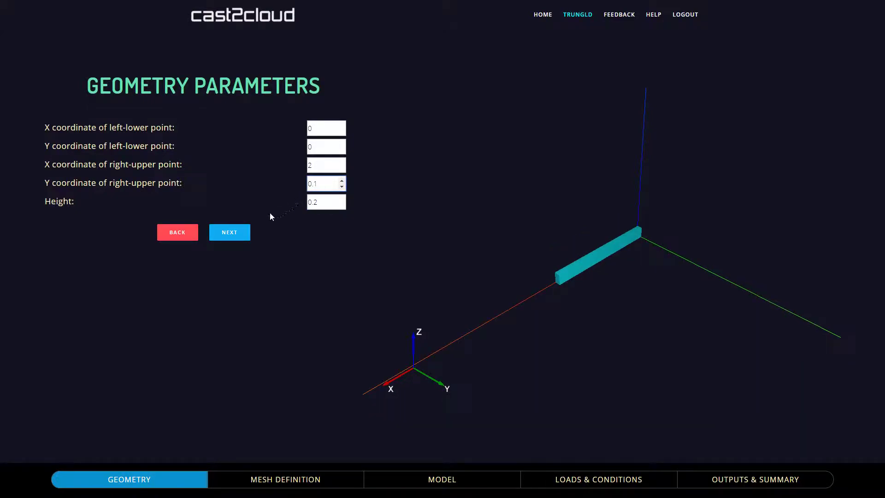
{"action": "scroll", "coordinate": [578, 292], "scroll_direction": "up", "scroll_amount": 5}
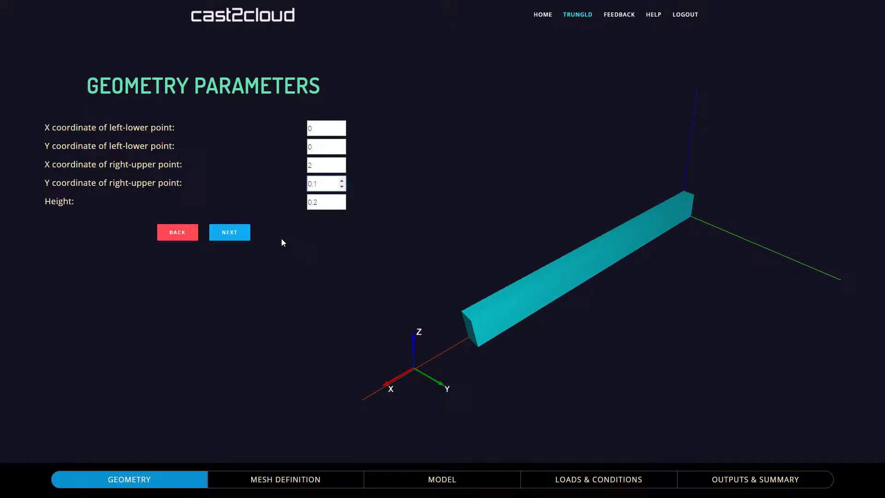
{"action": "left_click", "coordinate": [229, 235]}
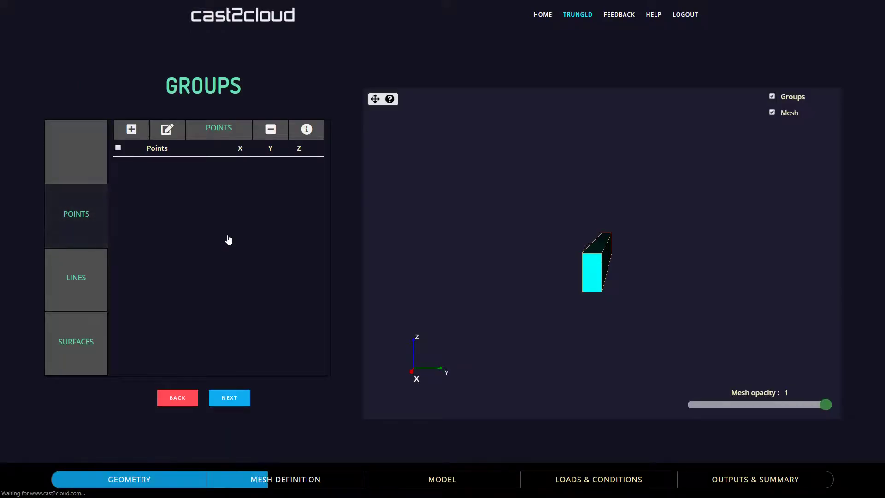
Add a point group named P1 at X 1, Y 0, Z 0.2 on the beam's upper edge
{"action": "left_click_drag", "start_coordinate": [608, 281], "coordinate": [551, 303]}
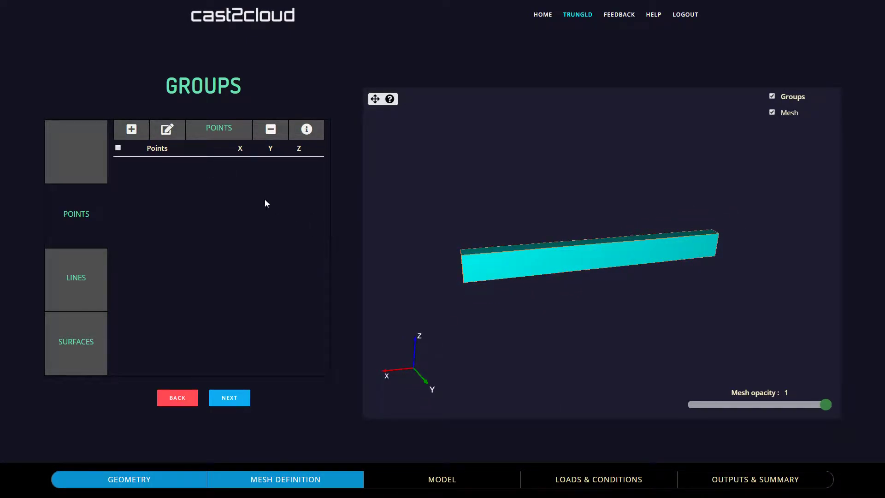
{"action": "left_click", "coordinate": [129, 135]}
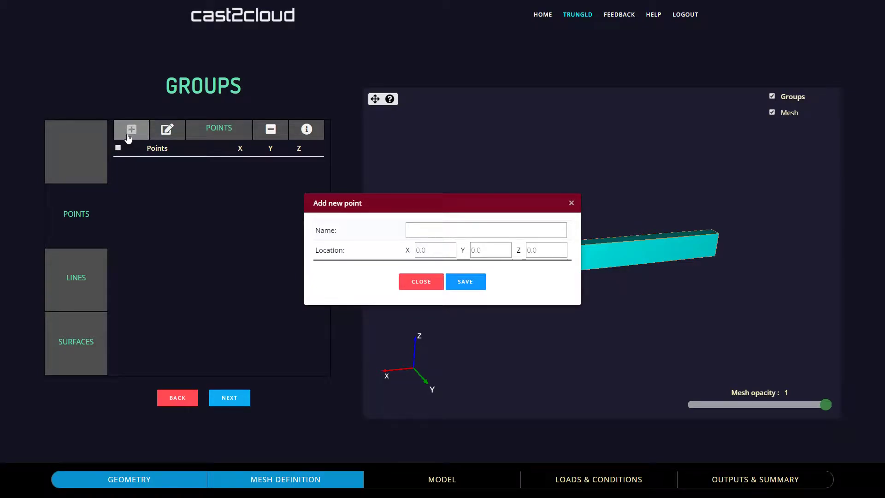
{"action": "left_click", "coordinate": [446, 227]}
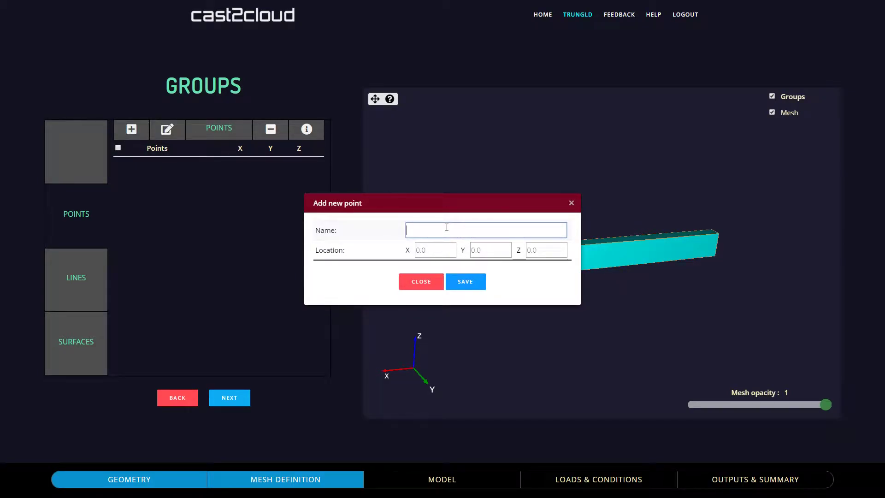
{"action": "type", "text": "P1"}
{"action": "left_click", "coordinate": [432, 252]}
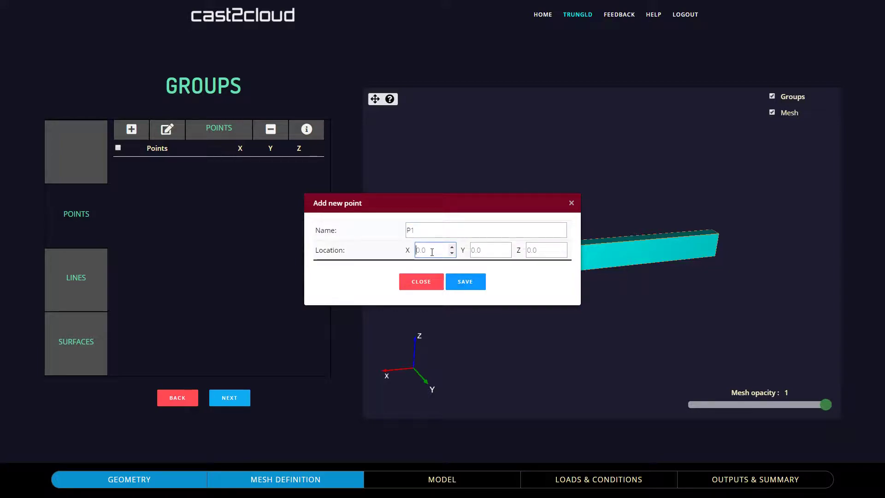
{"action": "type", "text": "1"}
{"action": "left_click", "coordinate": [481, 250]}
{"action": "type", "text": "0"}
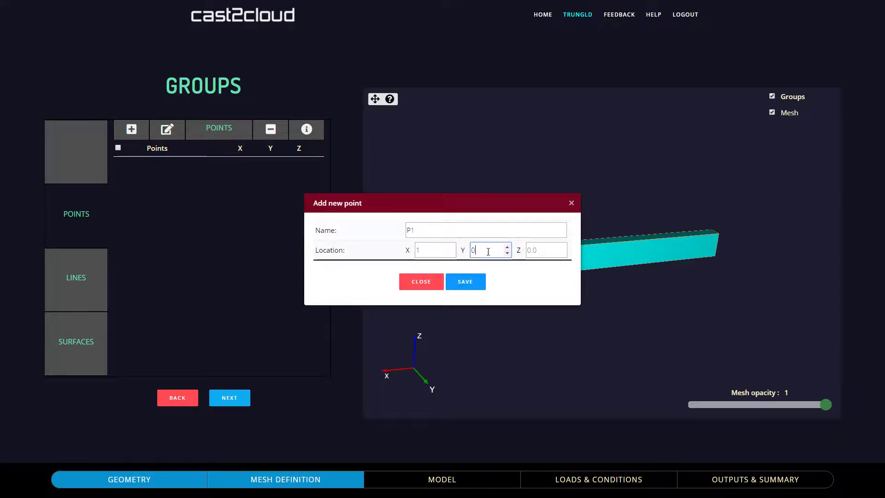
{"action": "left_click", "coordinate": [532, 250]}
{"action": "type", "text": "0.2"}
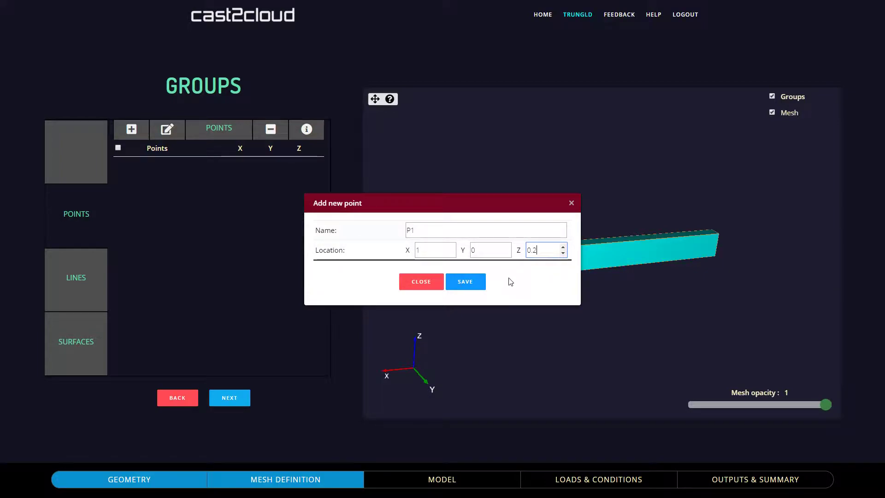
{"action": "left_click", "coordinate": [472, 282]}
Add a second point group named P2 at X 1, Y 0.1, Z 0.2
{"action": "left_click_drag", "start_coordinate": [471, 278], "coordinate": [489, 311]}
{"action": "left_click", "coordinate": [131, 129]}
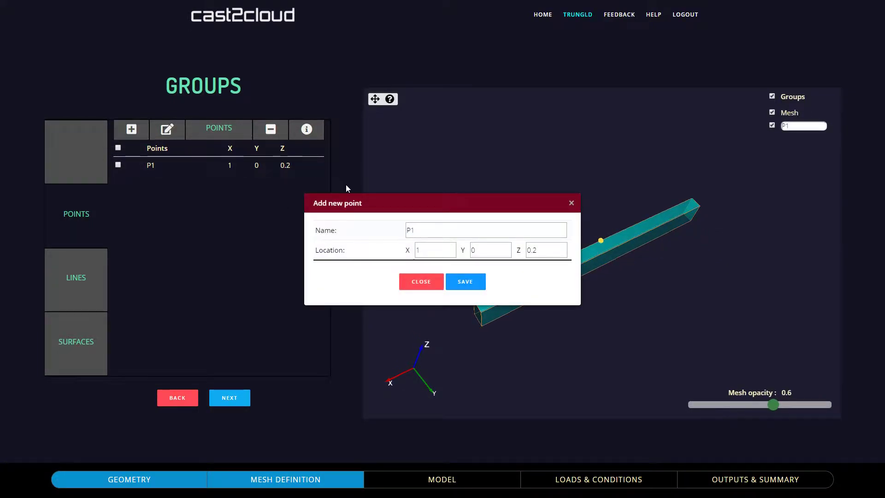
{"action": "left_click_drag", "start_coordinate": [407, 227], "coordinate": [421, 226]}
{"action": "type", "text": "P2"}
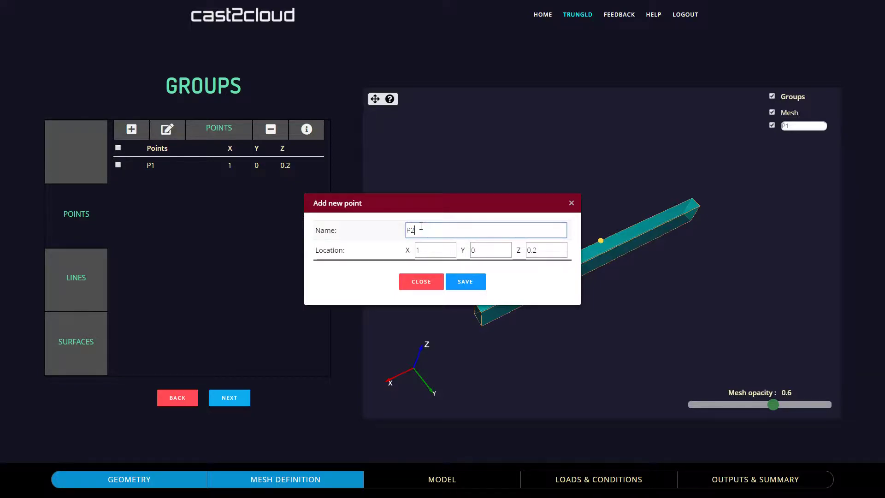
{"action": "left_click", "coordinate": [474, 249]}
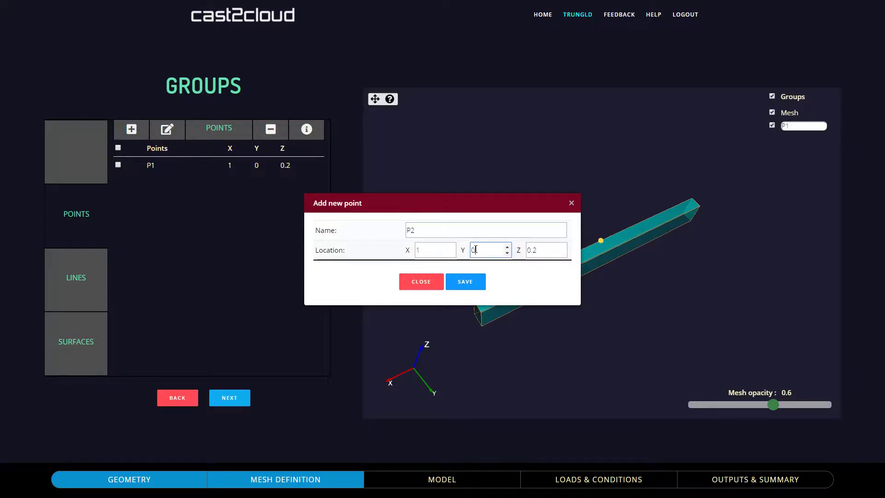
{"action": "type", "text": ".1"}
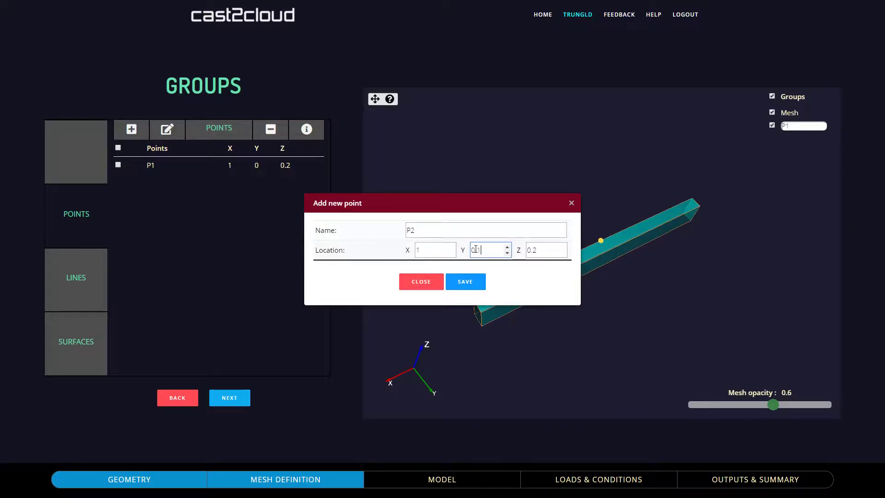
{"action": "left_click", "coordinate": [465, 283]}
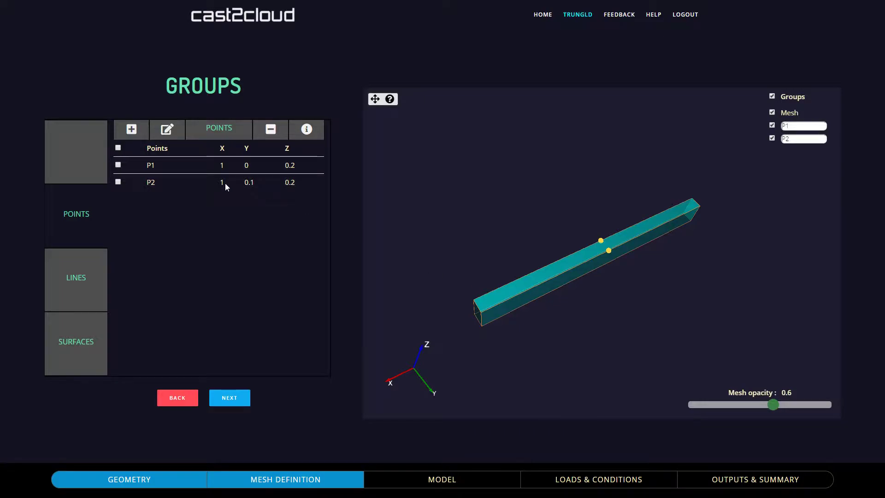
Add a line group named L1 running from point P1 to point P2
{"action": "left_click", "coordinate": [72, 279]}
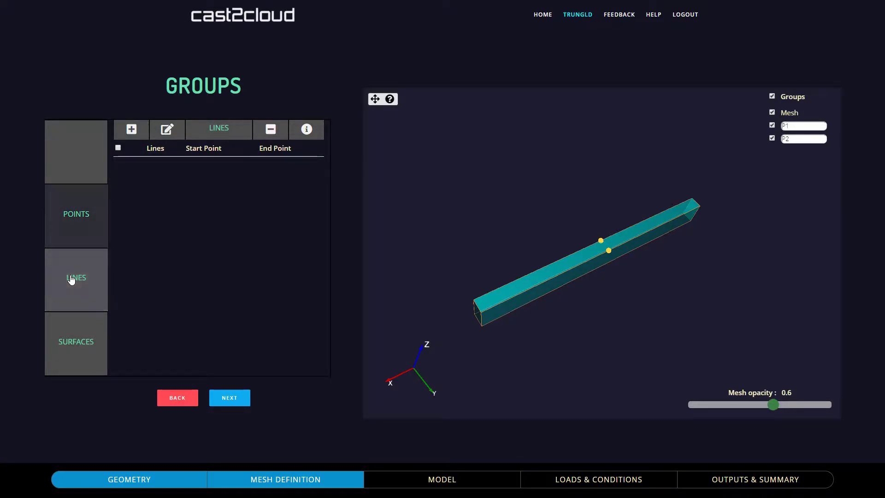
{"action": "left_click", "coordinate": [129, 133]}
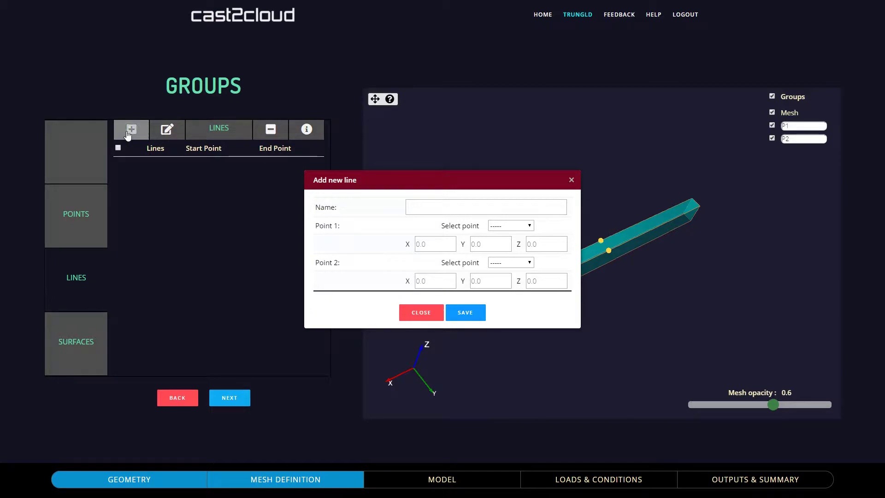
{"action": "left_click", "coordinate": [514, 226]}
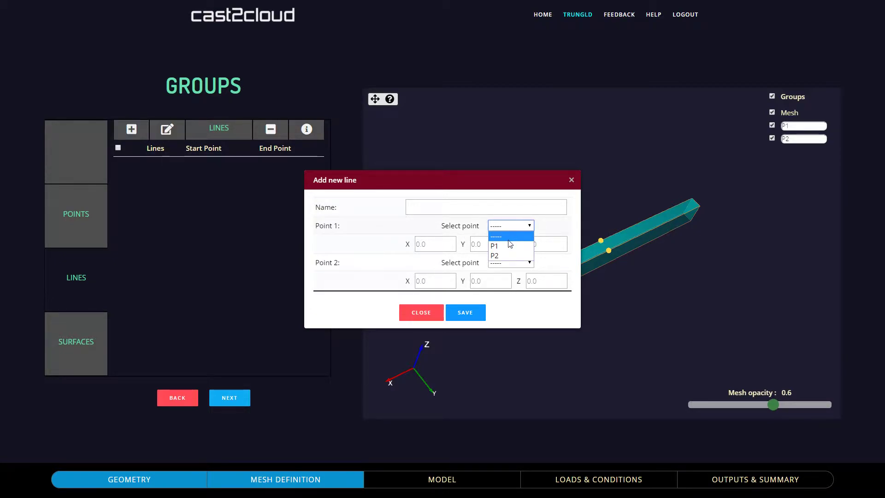
{"action": "left_click", "coordinate": [507, 245]}
{"action": "left_click", "coordinate": [506, 262]}
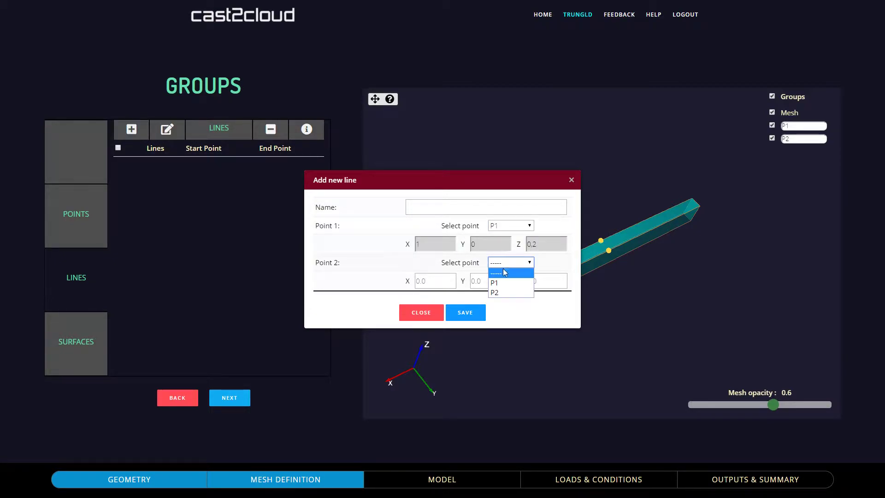
{"action": "left_click", "coordinate": [503, 293]}
{"action": "left_click", "coordinate": [439, 209]}
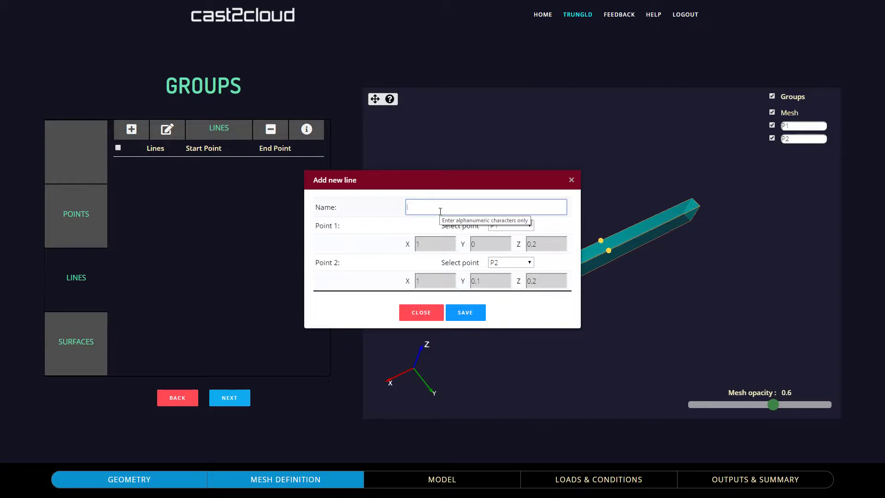
{"action": "type", "text": "L1"}
{"action": "left_click", "coordinate": [463, 311]}
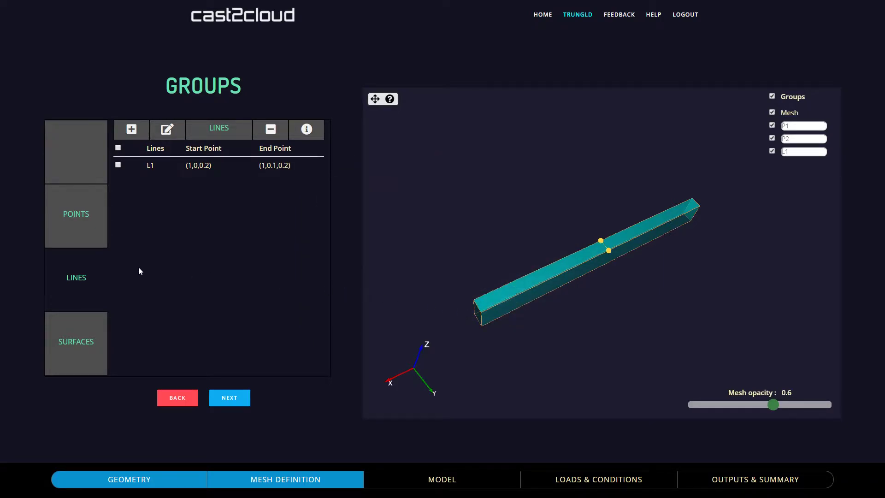
Add the cuboid's Front, Back, Right, Left, Top and Bottom faces as surface groups and proceed to the mesh information
{"action": "left_click", "coordinate": [63, 332]}
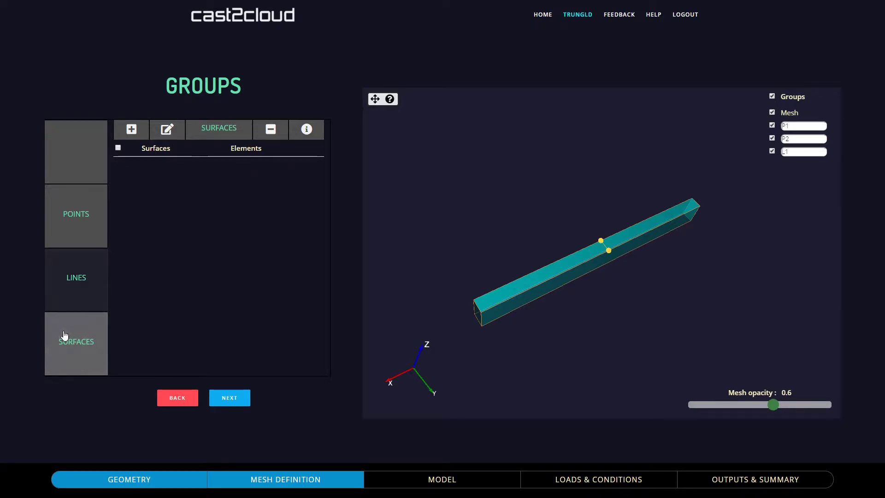
{"action": "left_click_drag", "start_coordinate": [479, 329], "coordinate": [480, 305]}
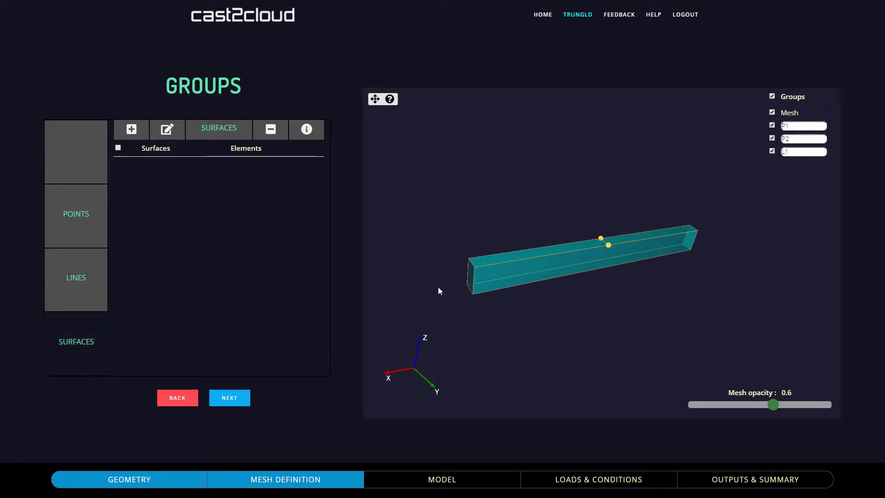
{"action": "left_click", "coordinate": [139, 134]}
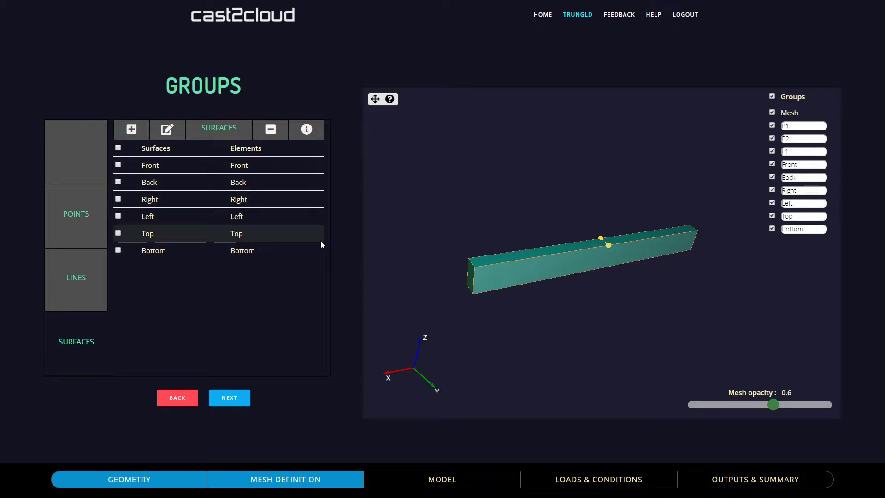
{"action": "left_click", "coordinate": [238, 398]}
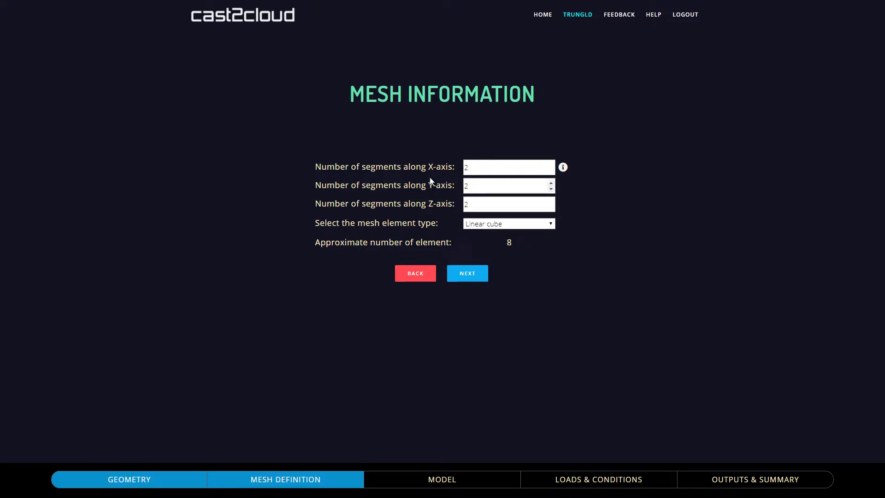
Open the mesh parameter information, move it beside the form and read the descriptions of the axis segment counts
{"action": "left_click", "coordinate": [563, 167]}
{"action": "left_click_drag", "start_coordinate": [442, 159], "coordinate": [711, 140]}
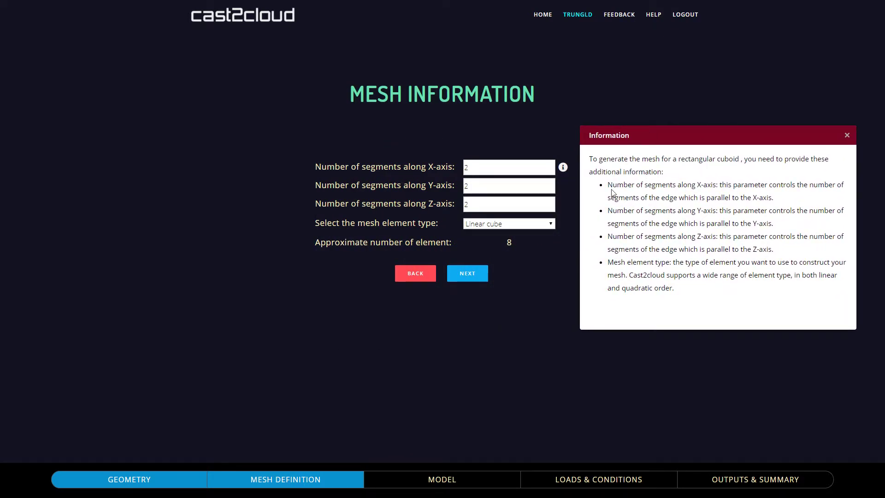
{"action": "left_click_drag", "start_coordinate": [607, 185], "coordinate": [713, 186]}
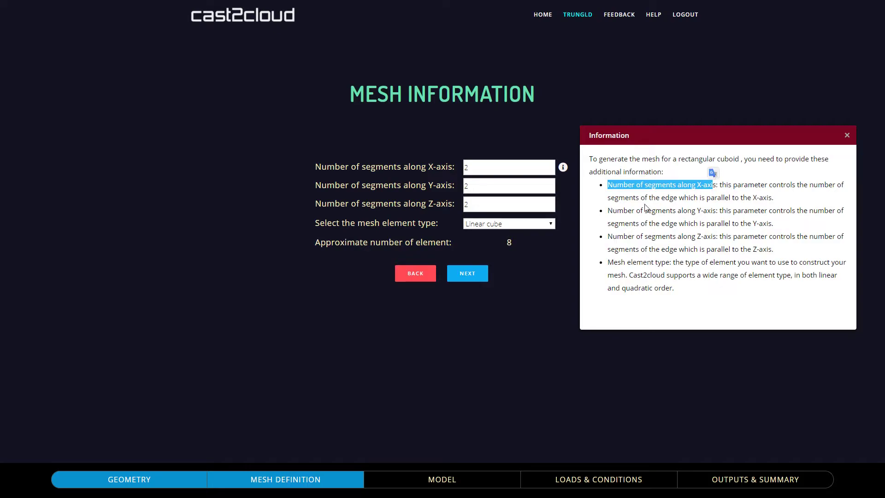
{"action": "left_click", "coordinate": [611, 211]}
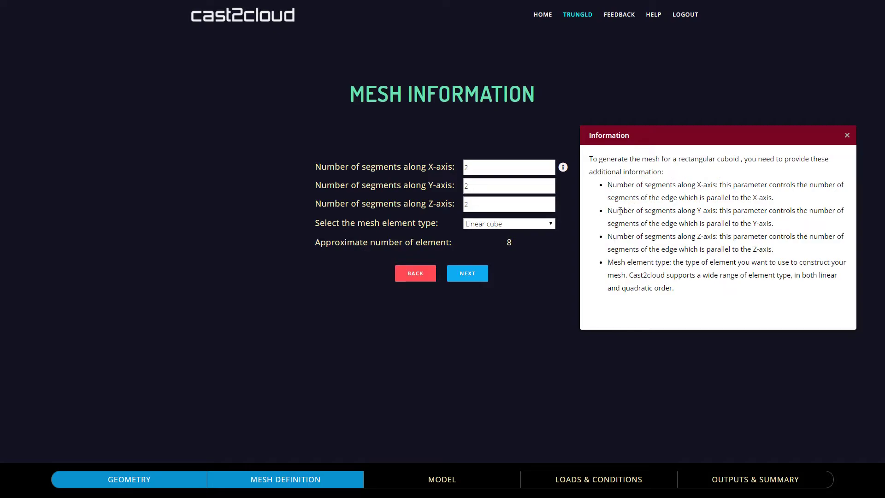
Set the number of segments to 50 along the X-axis, 4 along the Y-axis and 5 along the Z-axis
{"action": "left_click", "coordinate": [492, 171]}
{"action": "key", "text": "BackSpace"}
{"action": "type", "text": "50"}
{"action": "left_click", "coordinate": [482, 186]}
{"action": "key", "text": "BackSpace"}
{"action": "type", "text": "4"}
{"action": "left_click", "coordinate": [484, 203]}
{"action": "type", "text": "5"}
Try Quadratic cube as the mesh element type, close the parameter information and check the warning beside the element count
{"action": "left_click", "coordinate": [483, 223]}
{"action": "left_click", "coordinate": [483, 223]}
{"action": "left_click", "coordinate": [513, 244]}
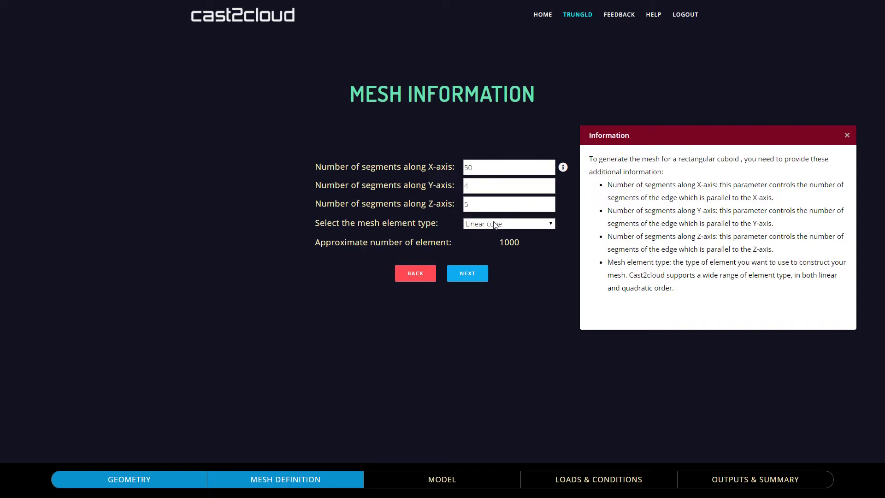
{"action": "left_click", "coordinate": [494, 224]}
{"action": "left_click", "coordinate": [492, 243]}
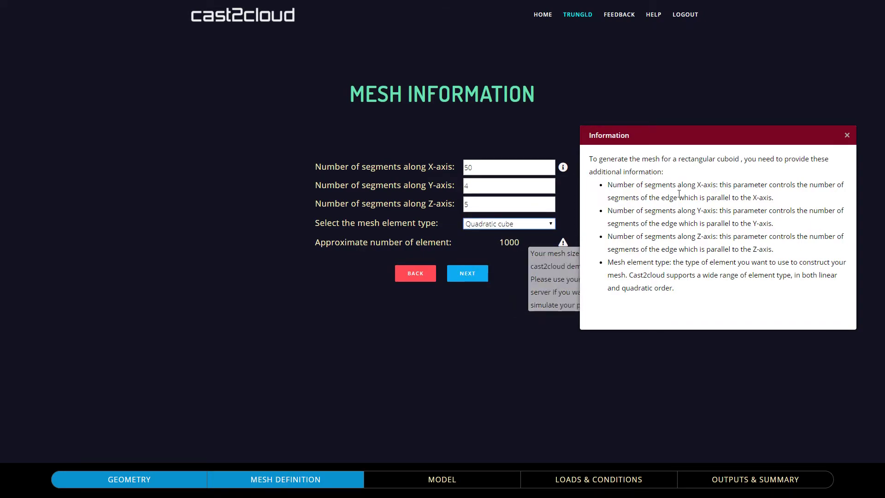
{"action": "left_click", "coordinate": [846, 135]}
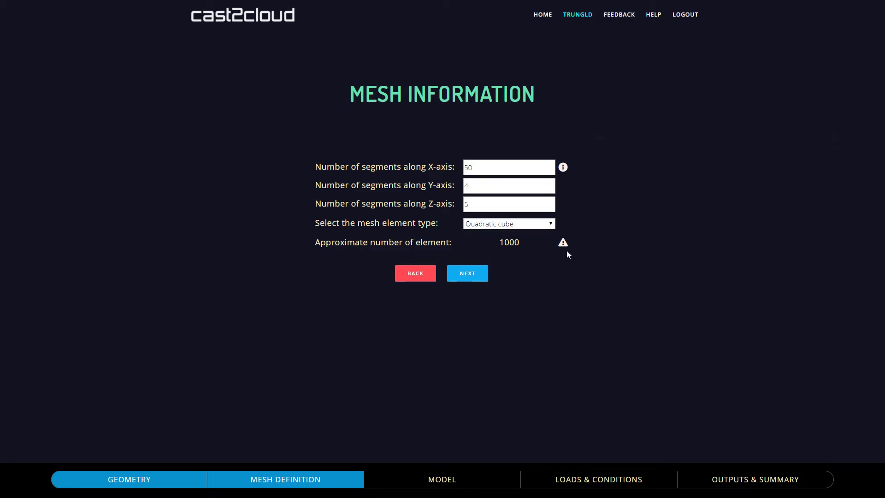
{"action": "mouse_move", "coordinate": [567, 243]}
Set the mesh element type to Linear cube and proceed from the mesh information
{"action": "left_click", "coordinate": [507, 224]}
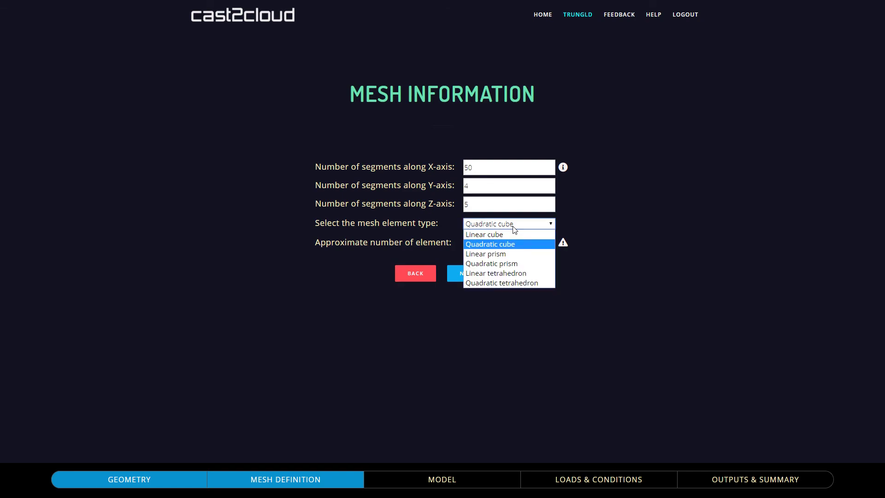
{"action": "left_click", "coordinate": [510, 234]}
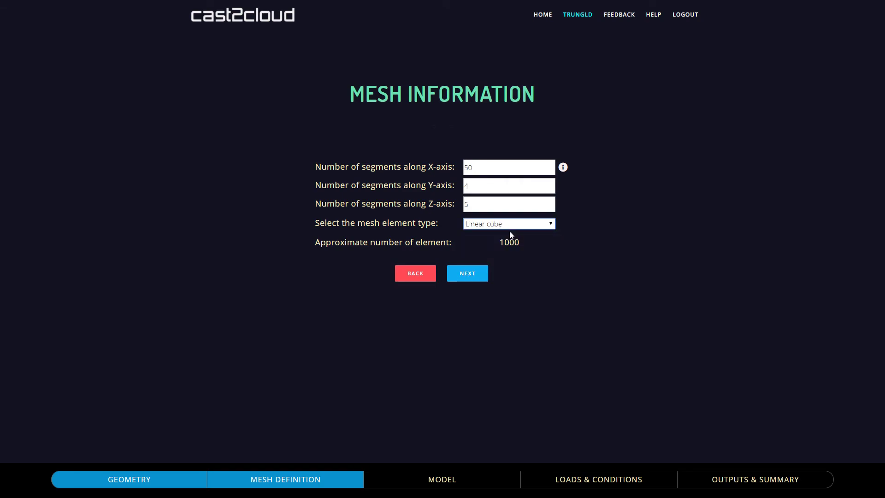
{"action": "left_click", "coordinate": [469, 275]}
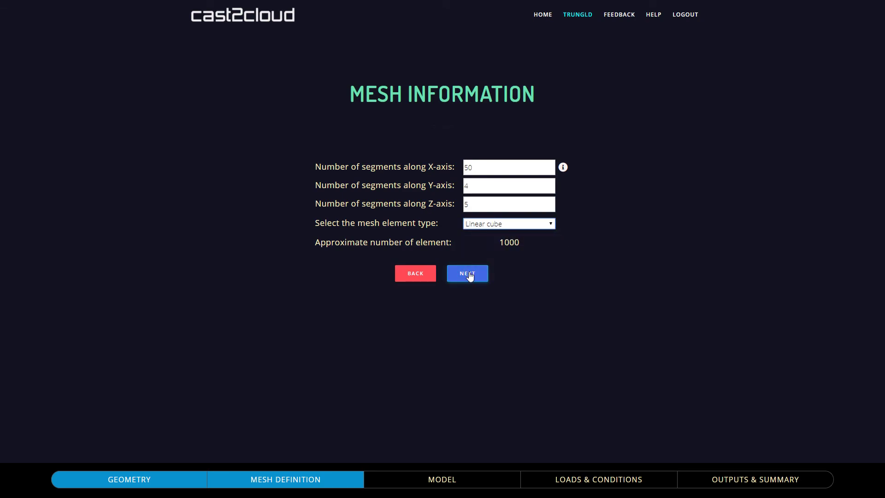